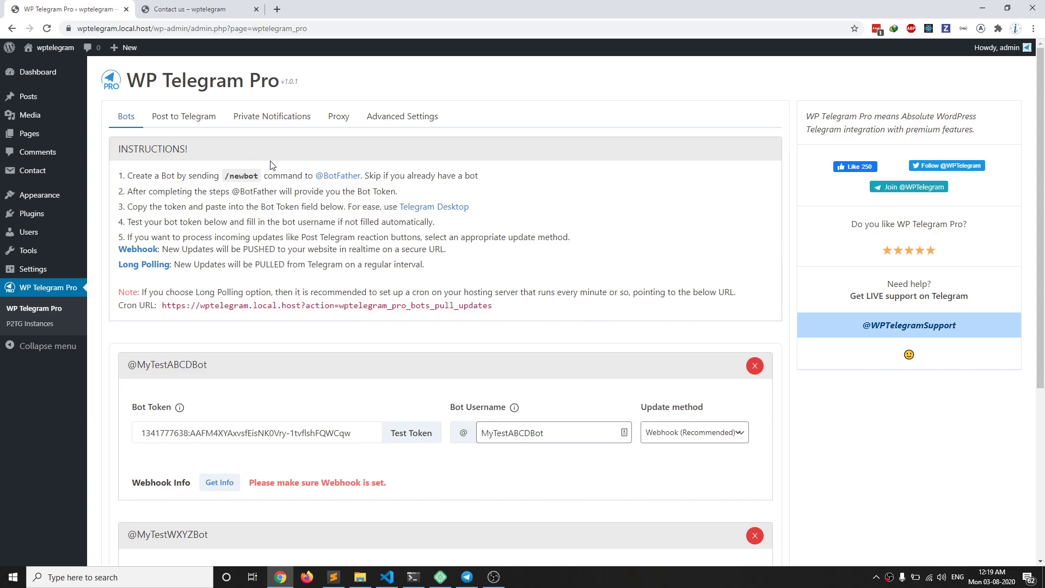
- Review the Bots tab showing the configured bots MyTestABCDBot and MyTestWXYZBot
{"action": "left_click_drag", "start_coordinate": [279, 82], "coordinate": [126, 82]}
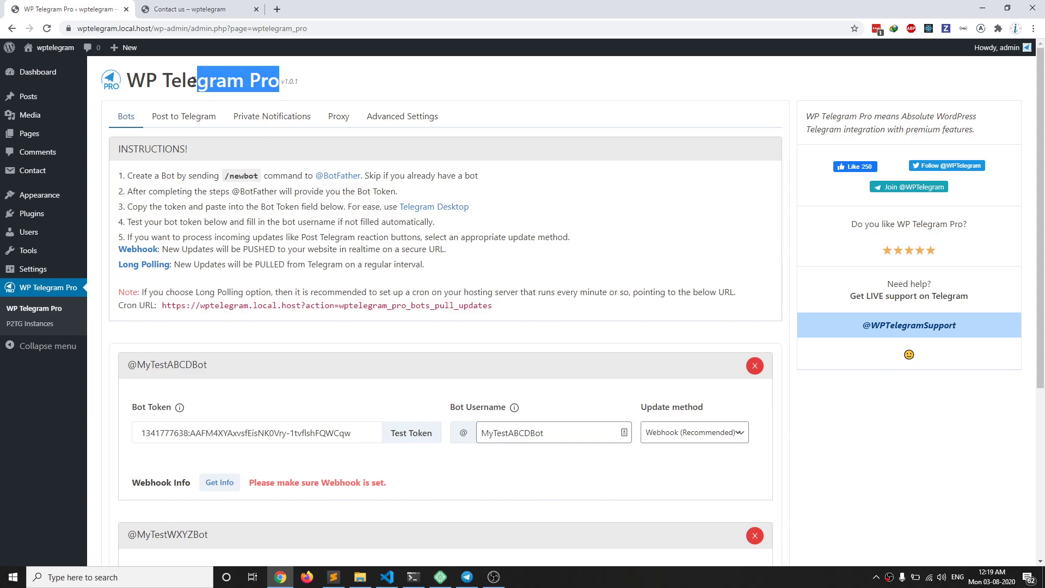
{"action": "left_click", "coordinate": [274, 168]}
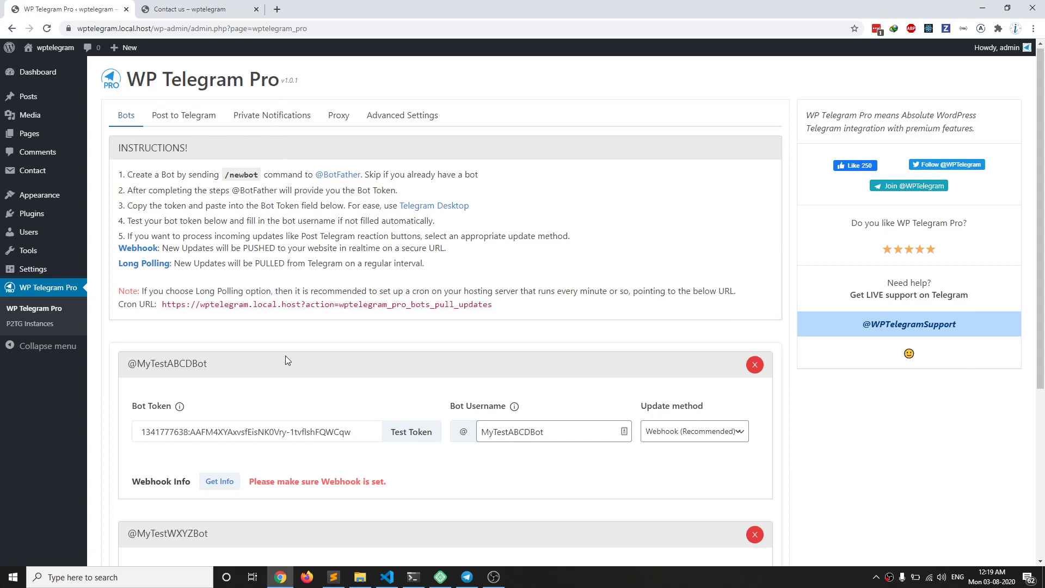
{"action": "scroll", "coordinate": [287, 356], "scroll_direction": "down", "scroll_amount": 4}
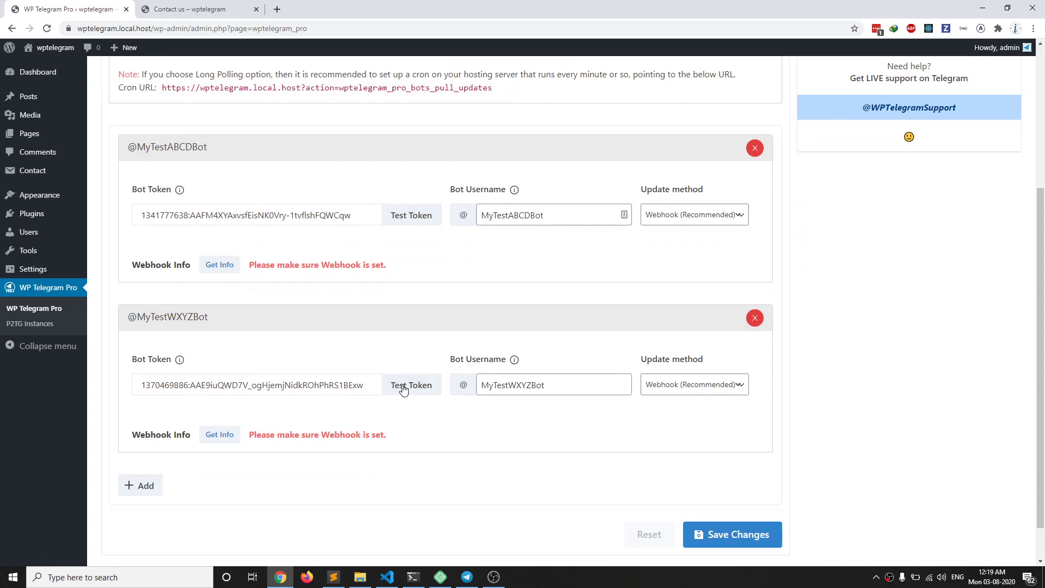
{"action": "scroll", "coordinate": [401, 390], "scroll_direction": "up", "scroll_amount": 4}
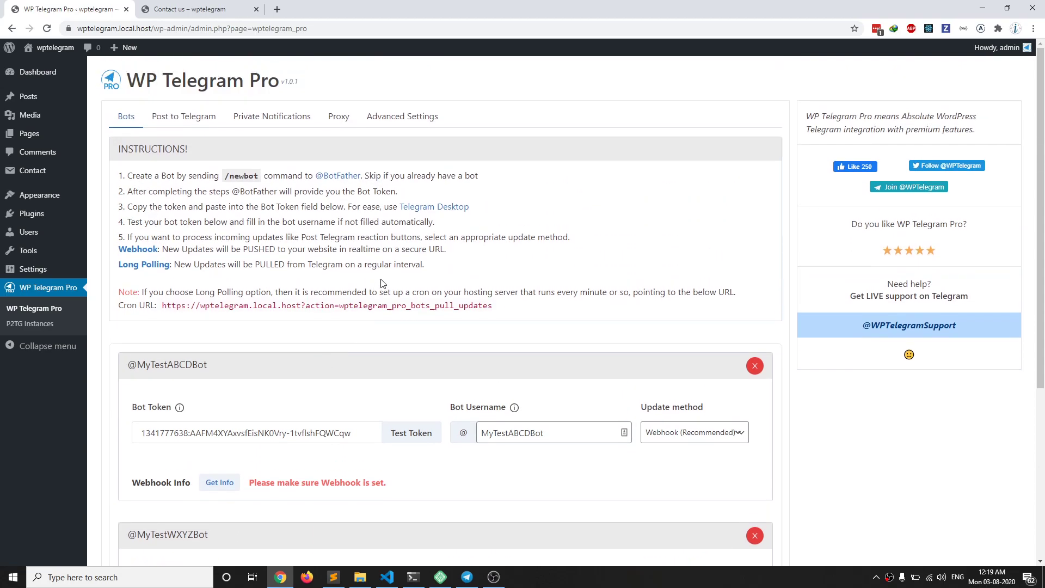
{"action": "left_click", "coordinate": [283, 120]}
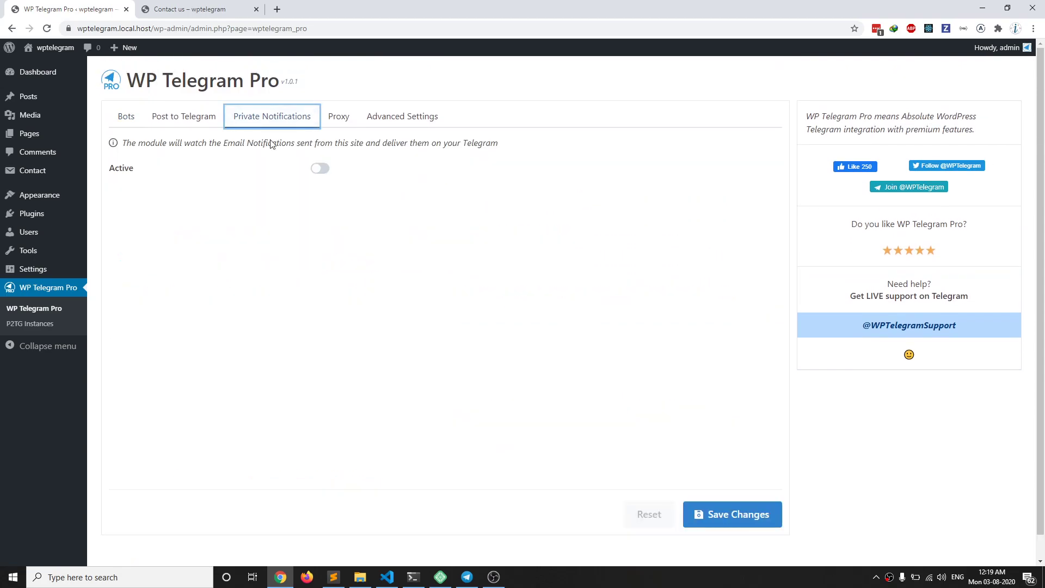
{"action": "left_click", "coordinate": [315, 169]}
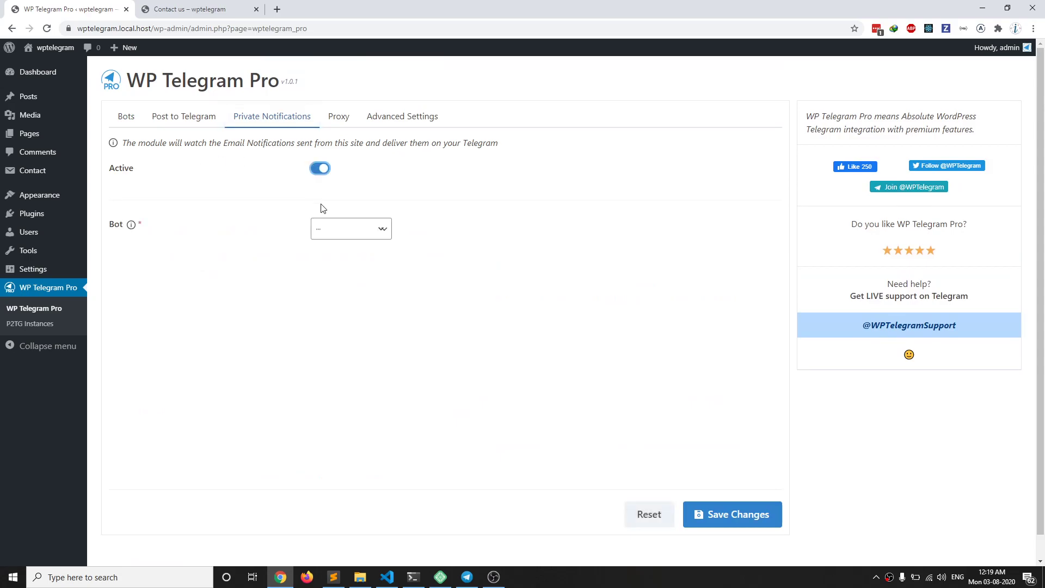
{"action": "left_click", "coordinate": [343, 230]}
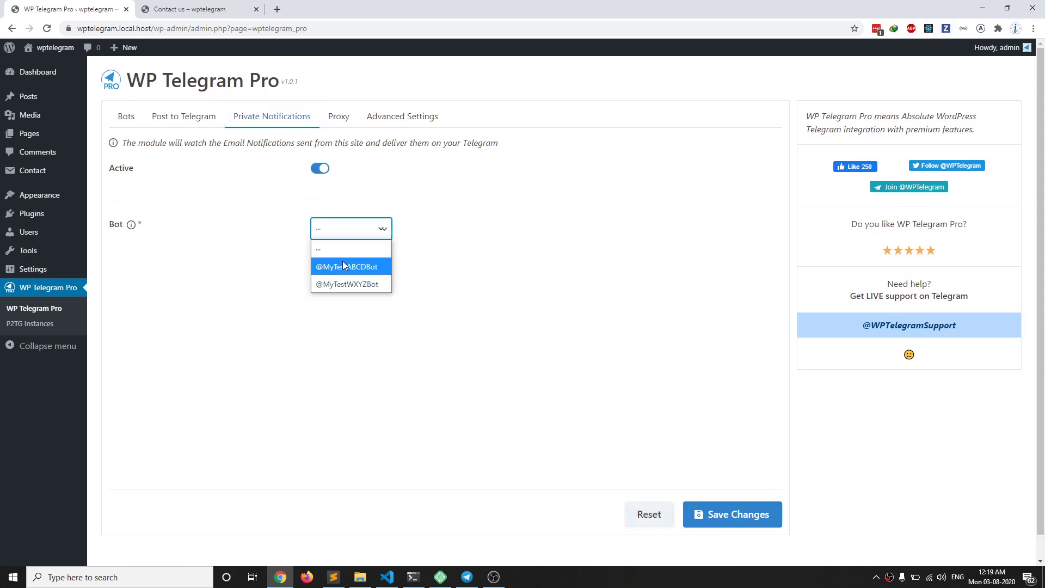
{"action": "left_click", "coordinate": [343, 266]}
{"action": "left_click", "coordinate": [327, 240]}
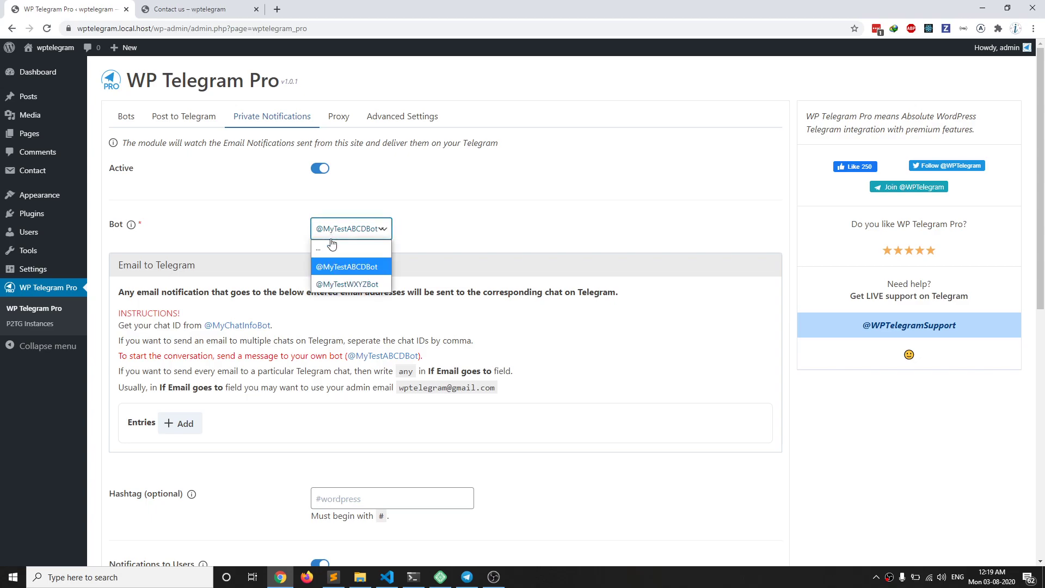
{"action": "left_click", "coordinate": [331, 278]}
- Add an empty Entry 1 and review the admin email and chat ID instructions
{"action": "scroll", "coordinate": [357, 291], "scroll_direction": "down", "scroll_amount": 2}
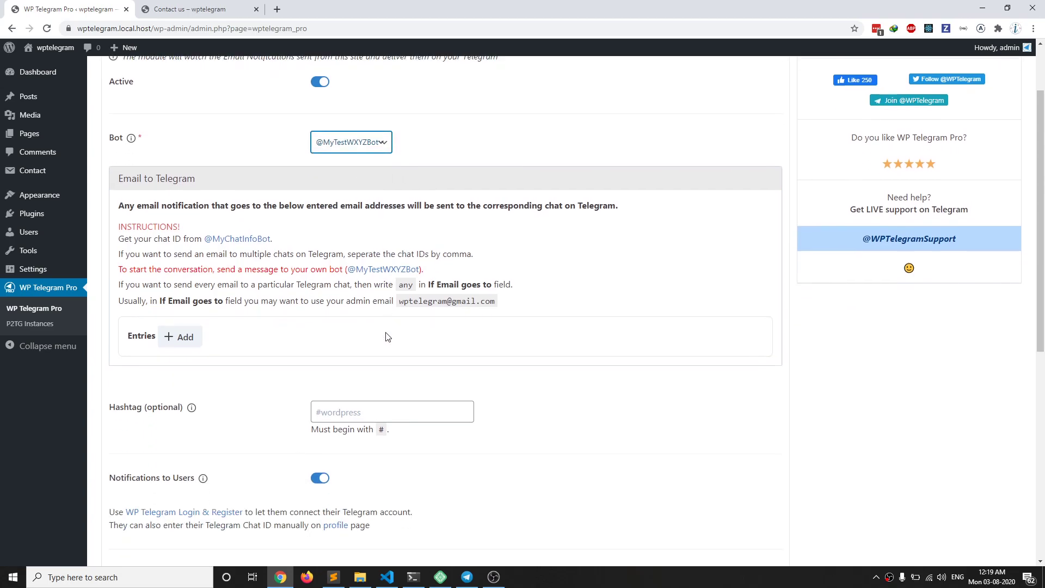
{"action": "scroll", "coordinate": [272, 261], "scroll_direction": "down", "scroll_amount": 2}
{"action": "left_click", "coordinate": [182, 206]}
{"action": "scroll", "coordinate": [298, 182], "scroll_direction": "up", "scroll_amount": 3}
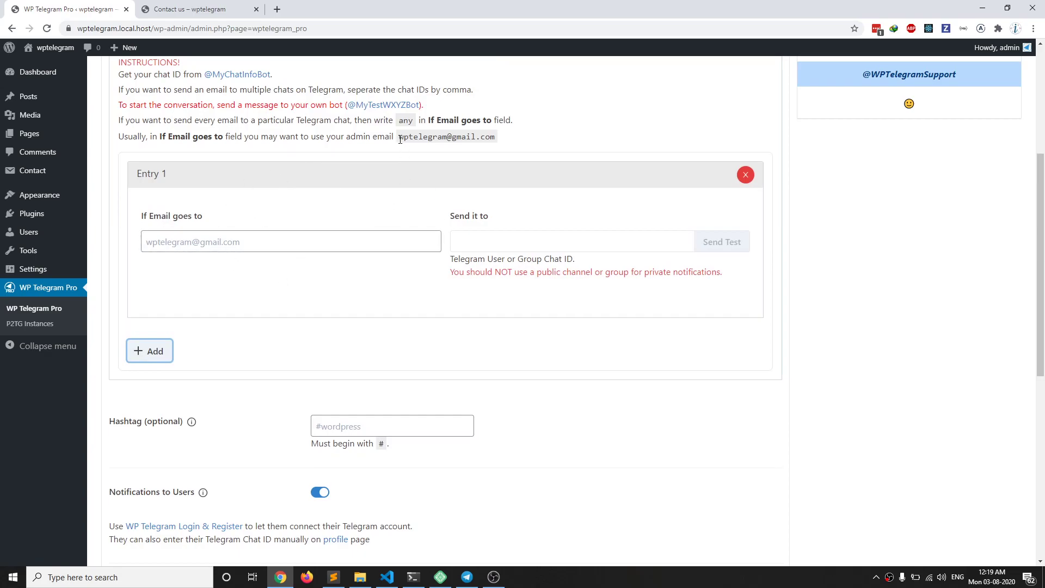
{"action": "left_click_drag", "start_coordinate": [400, 136], "coordinate": [492, 137]}
{"action": "left_click", "coordinate": [330, 157]}
{"action": "scroll", "coordinate": [228, 158], "scroll_direction": "up", "scroll_amount": 3}
{"action": "left_click_drag", "start_coordinate": [120, 218], "coordinate": [186, 219]}
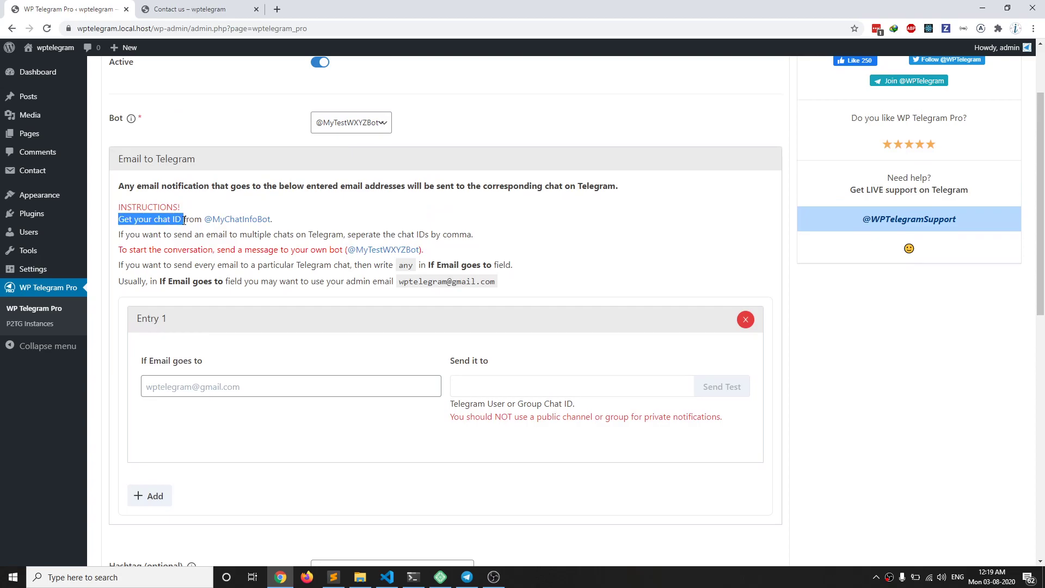
{"action": "left_click", "coordinate": [237, 218]}
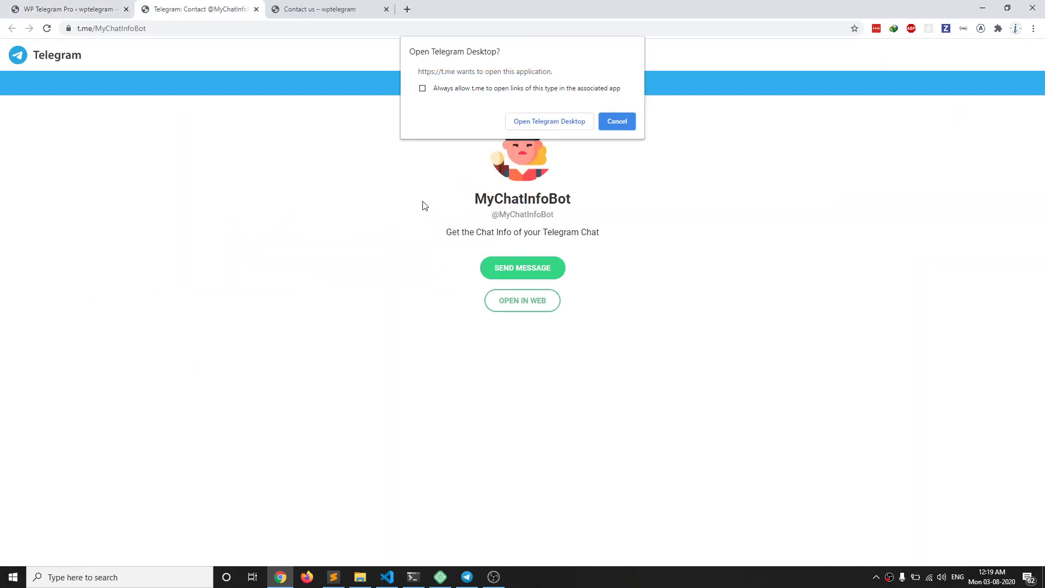
{"action": "left_click", "coordinate": [530, 122]}
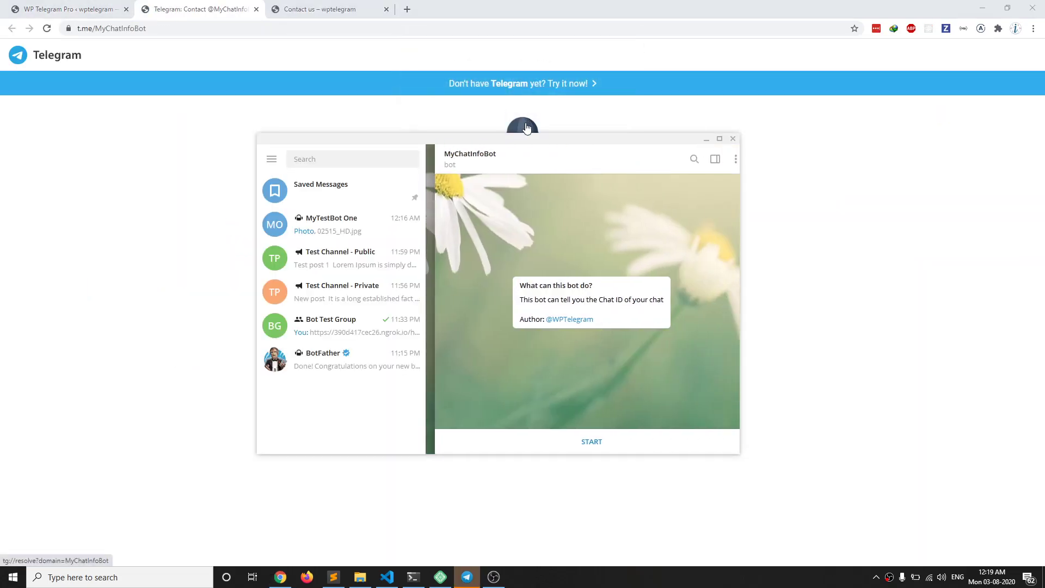
{"action": "left_click", "coordinate": [593, 443]}
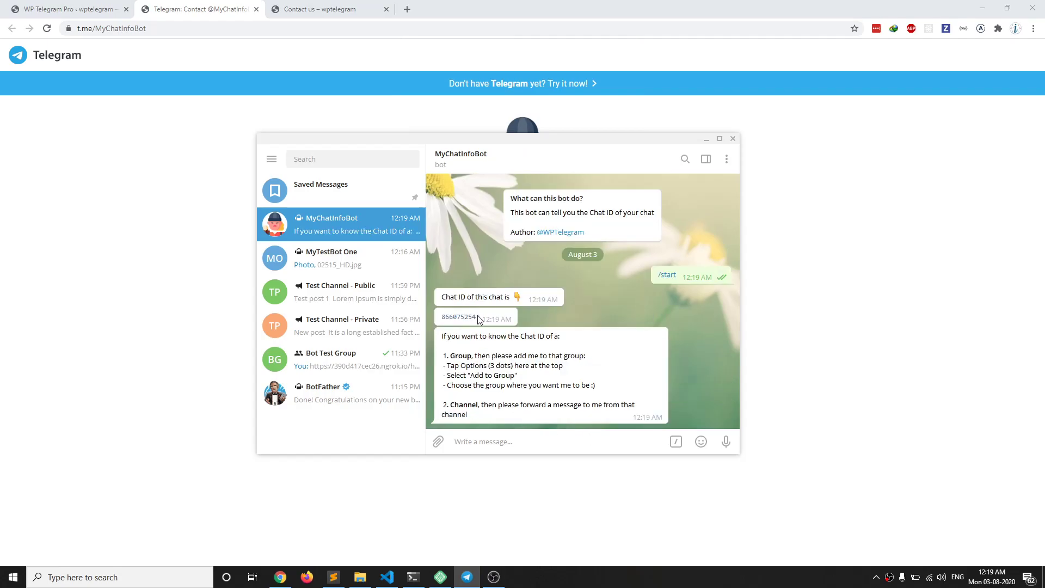
{"action": "right_click", "coordinate": [477, 314]}
{"action": "left_click", "coordinate": [496, 347]}
{"action": "left_click", "coordinate": [117, 12]}
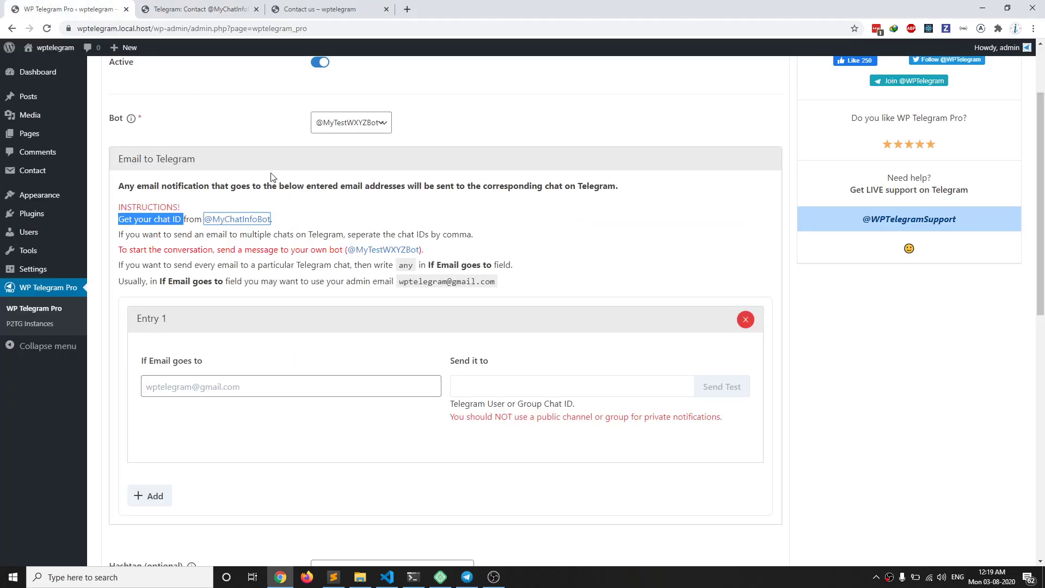
{"action": "left_click", "coordinate": [498, 385]}
{"action": "key", "text": "ctrl+v"}
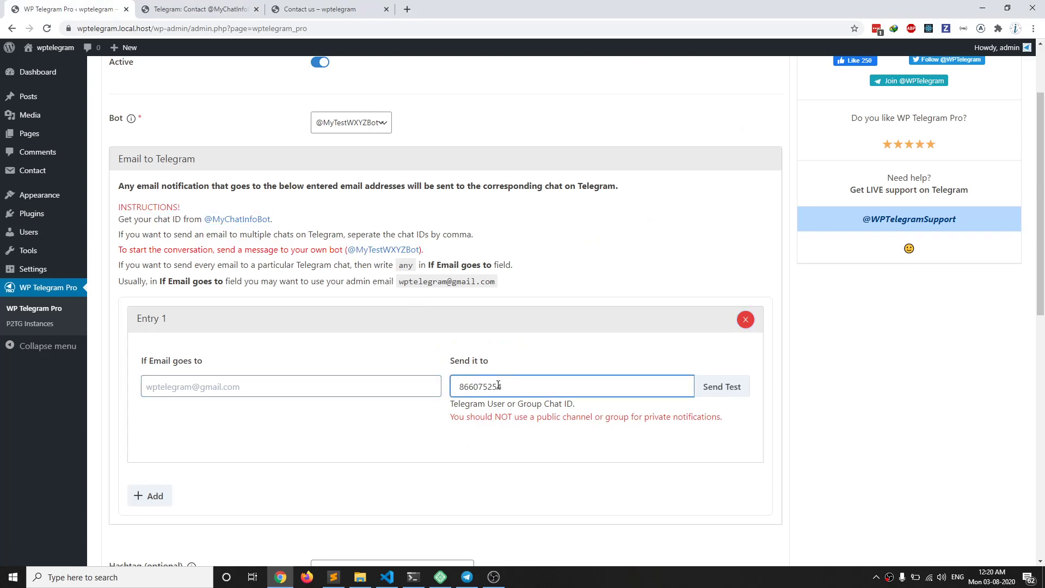
{"action": "left_click_drag", "start_coordinate": [495, 282], "coordinate": [399, 284]}
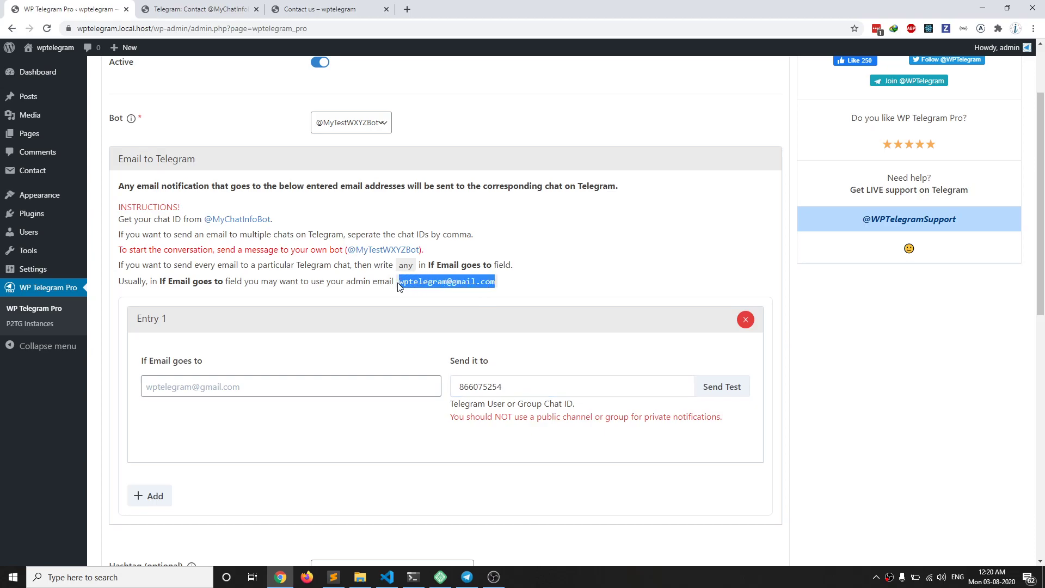
{"action": "left_click", "coordinate": [541, 378]}
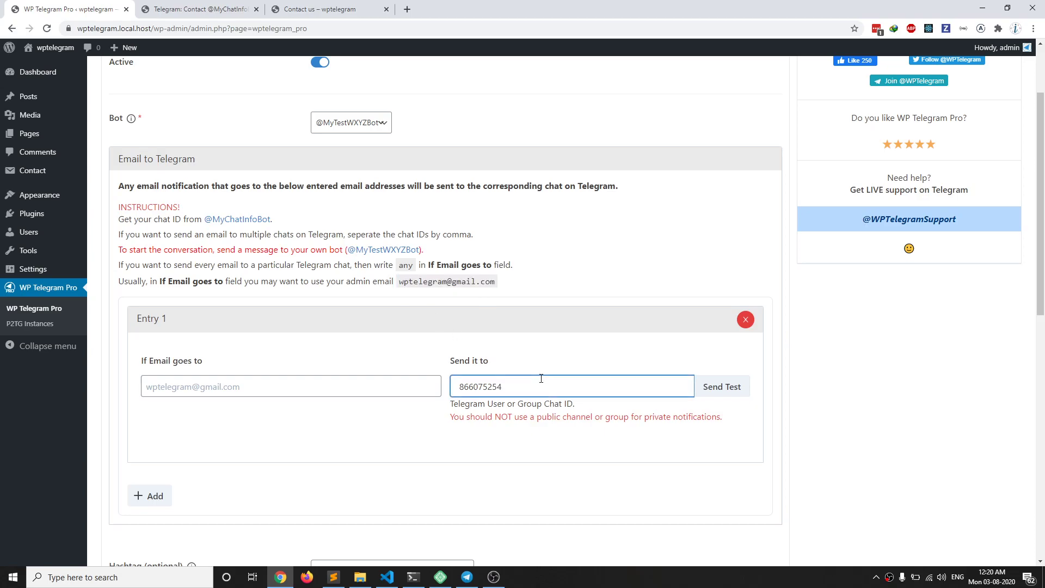
{"action": "key", "text": "shift+Tab"}
{"action": "key", "text": "ctrl+v"}
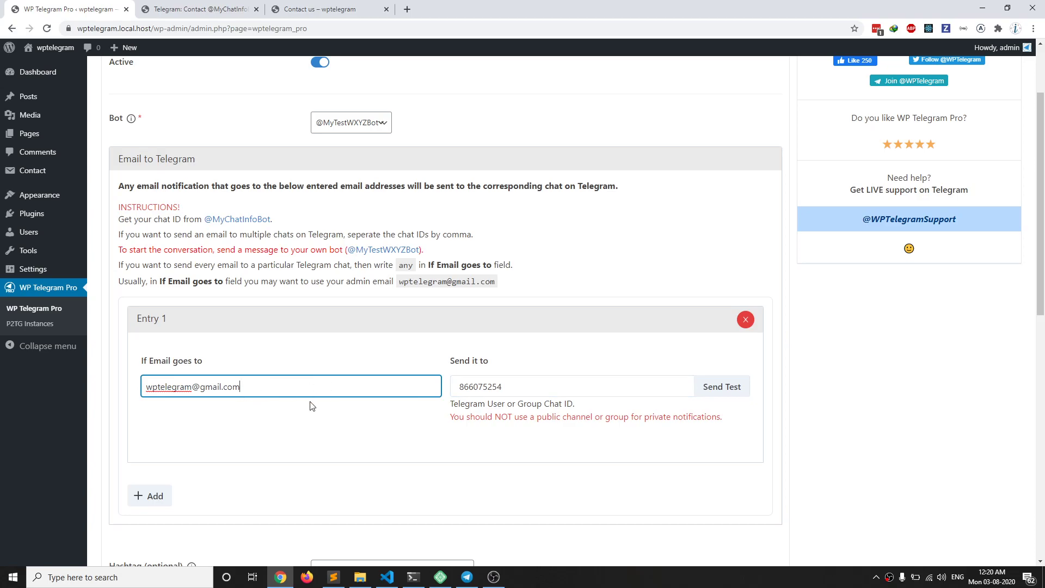
{"action": "scroll", "coordinate": [220, 457], "scroll_direction": "down", "scroll_amount": 1}
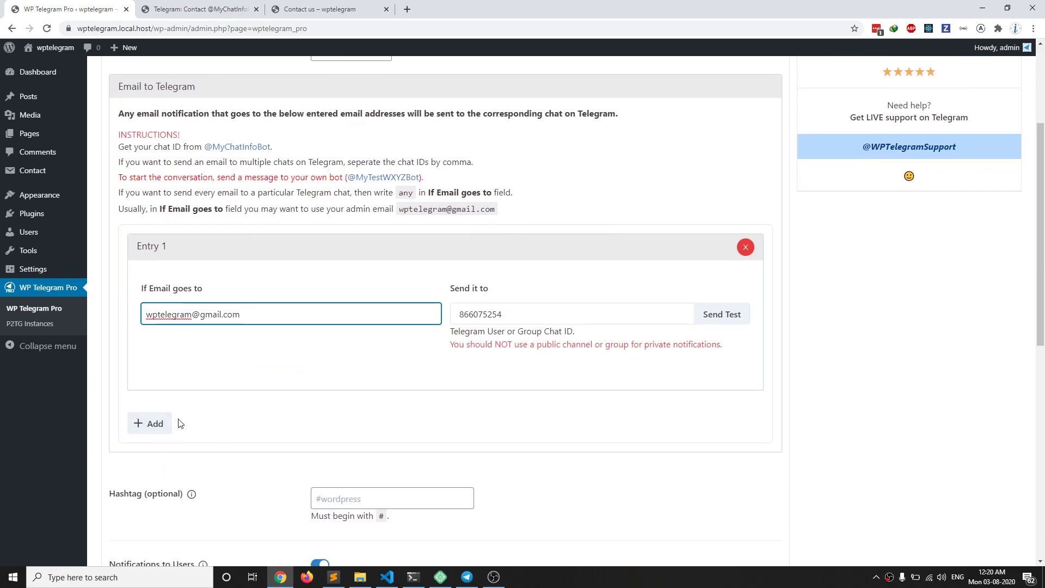
{"action": "scroll", "coordinate": [224, 364], "scroll_direction": "down", "scroll_amount": 3}
- Turn on Send attachments for private notifications
{"action": "scroll", "coordinate": [252, 327], "scroll_direction": "down", "scroll_amount": 3}
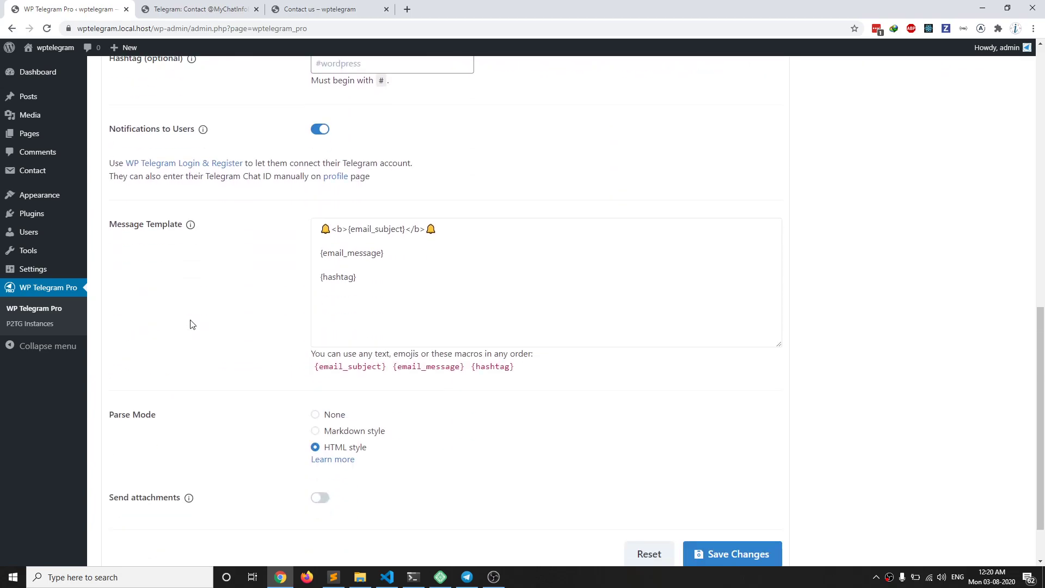
{"action": "scroll", "coordinate": [259, 236], "scroll_direction": "up", "scroll_amount": 8}
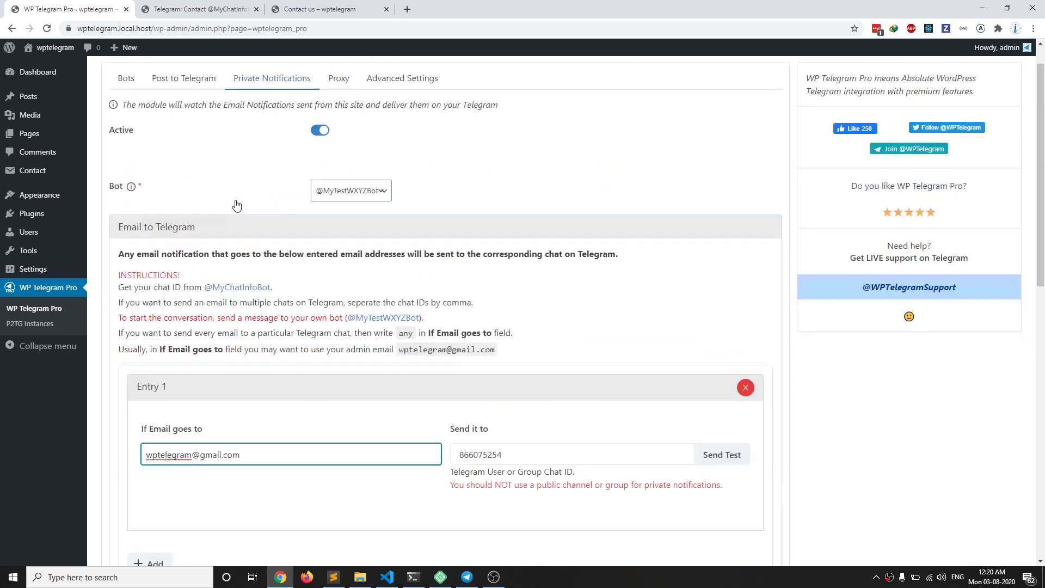
{"action": "scroll", "coordinate": [308, 409], "scroll_direction": "down", "scroll_amount": 5}
{"action": "scroll", "coordinate": [303, 421], "scroll_direction": "down", "scroll_amount": 3}
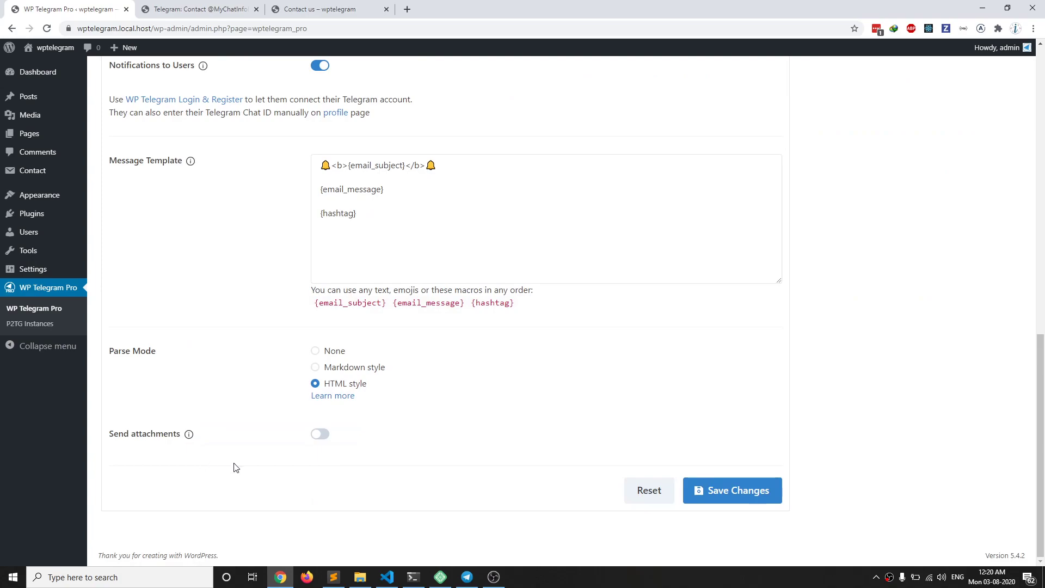
{"action": "left_click", "coordinate": [318, 436]}
- Save the private notification settings changes
{"action": "scroll", "coordinate": [359, 438], "scroll_direction": "up", "scroll_amount": 7}
{"action": "scroll", "coordinate": [359, 439], "scroll_direction": "up", "scroll_amount": 6}
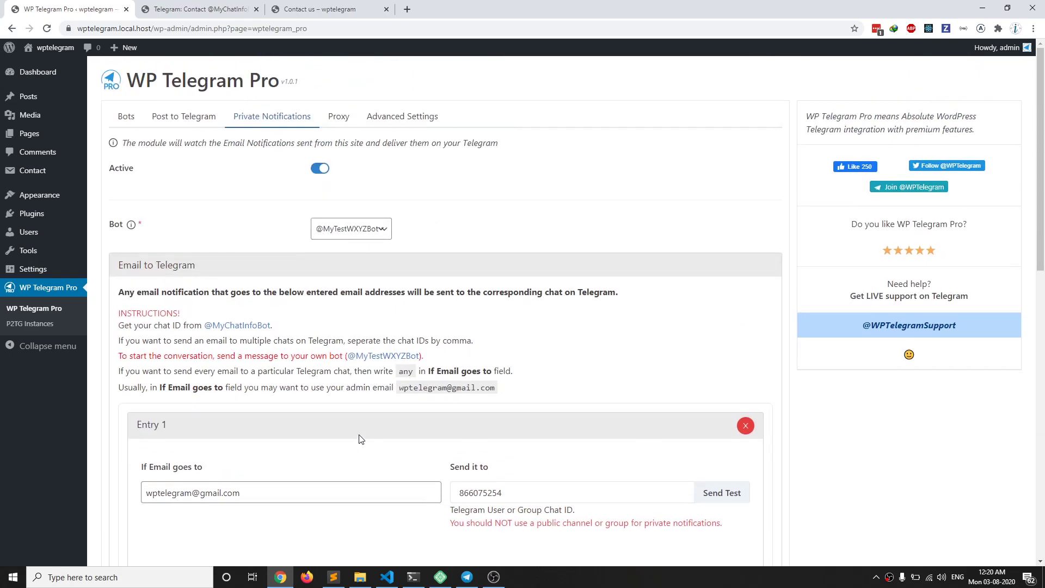
{"action": "scroll", "coordinate": [359, 438], "scroll_direction": "down", "scroll_amount": 10}
{"action": "scroll", "coordinate": [632, 455], "scroll_direction": "down", "scroll_amount": 3}
{"action": "left_click", "coordinate": [747, 492]}
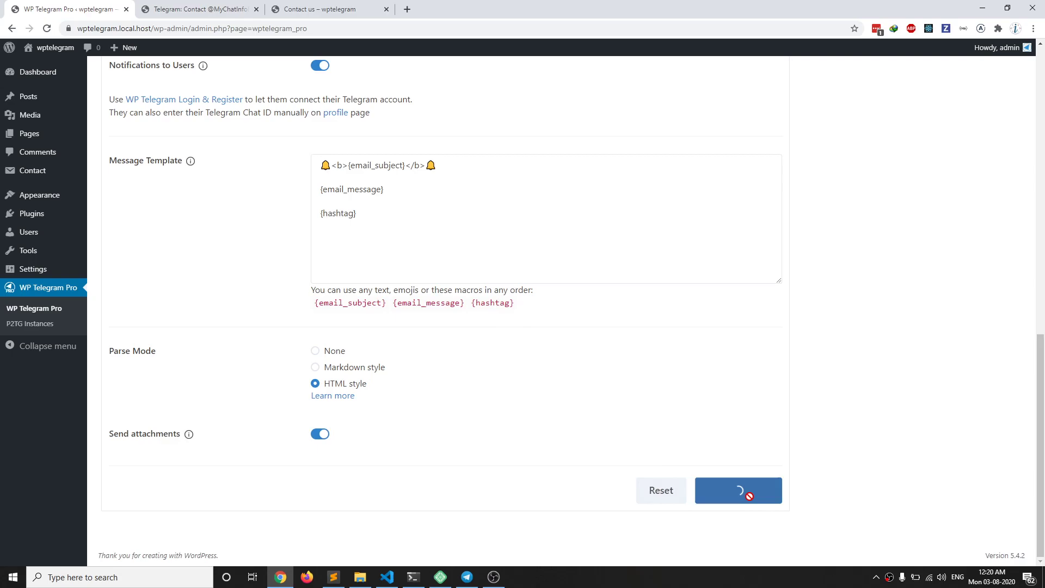
{"action": "scroll", "coordinate": [259, 164], "scroll_direction": "up", "scroll_amount": 7}
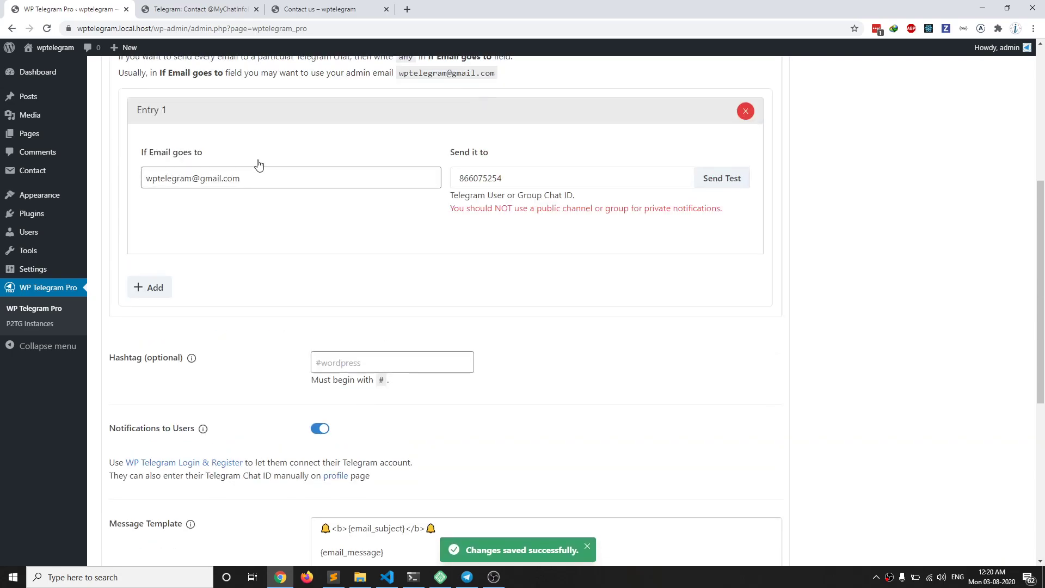
{"action": "scroll", "coordinate": [259, 165], "scroll_direction": "up", "scroll_amount": 3}
{"action": "left_click", "coordinate": [316, 9]}
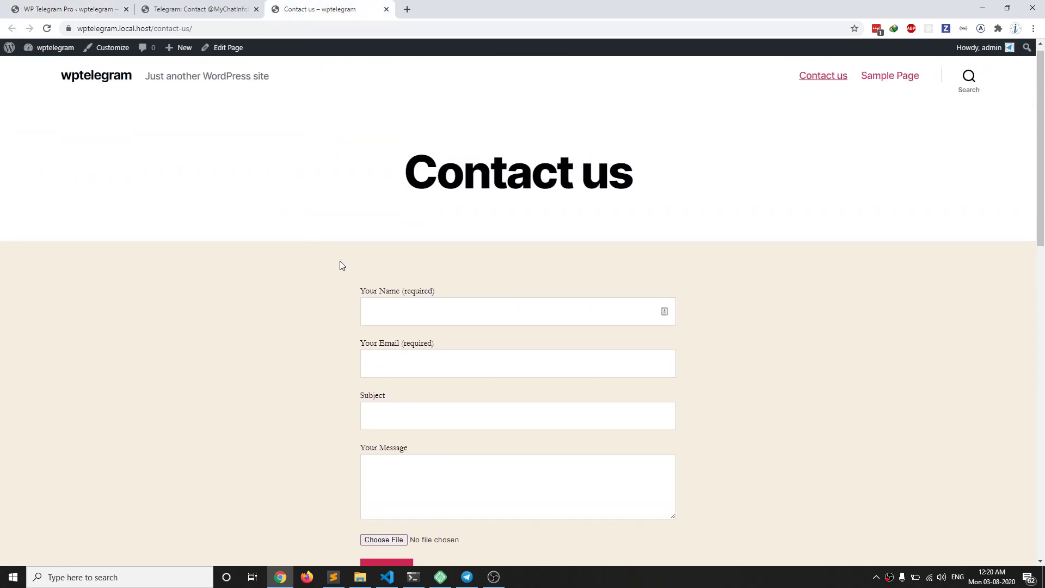
- Enter message 'Test message' and pick the autofilled subject 'test subject'
{"action": "scroll", "coordinate": [296, 240], "scroll_direction": "down", "scroll_amount": 4}
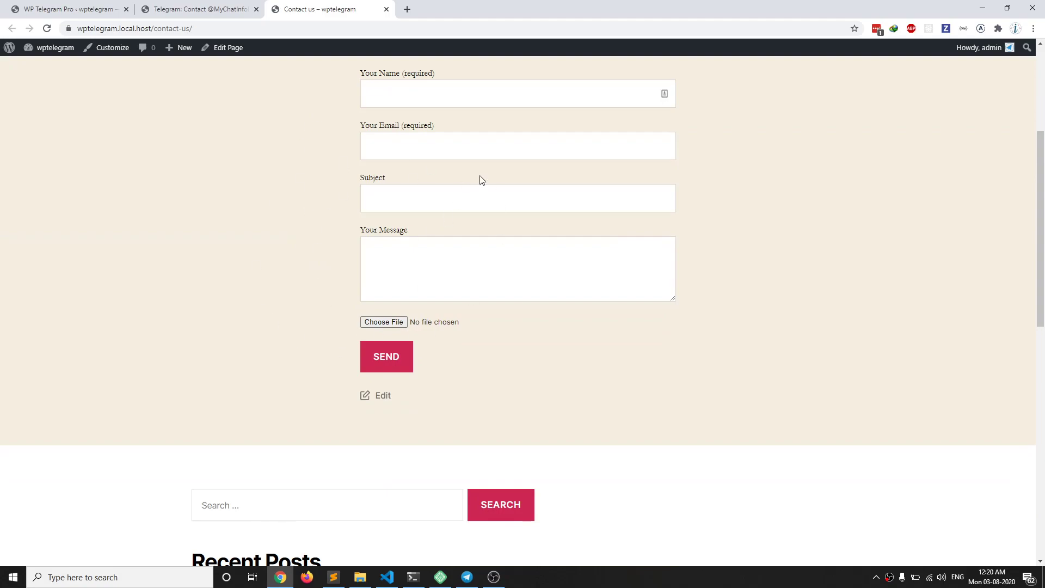
{"action": "scroll", "coordinate": [482, 180], "scroll_direction": "up", "scroll_amount": 1}
{"action": "left_click", "coordinate": [416, 343]}
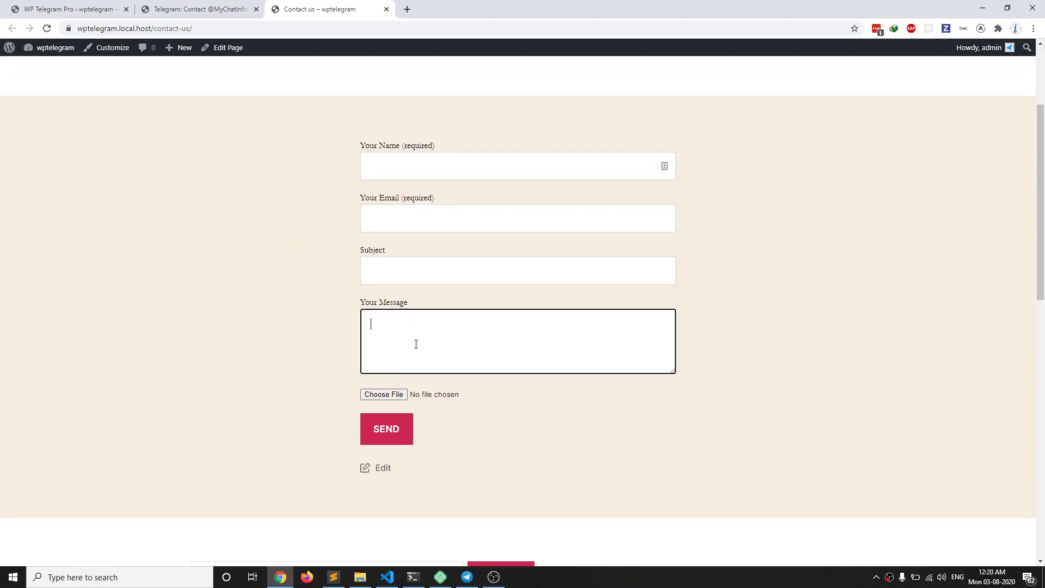
{"action": "type", "text": "Test m"}
{"action": "type", "text": "essa"}
{"action": "type", "text": "ge"}
{"action": "key", "text": "shift+Tab"}
{"action": "type", "text": "te"}
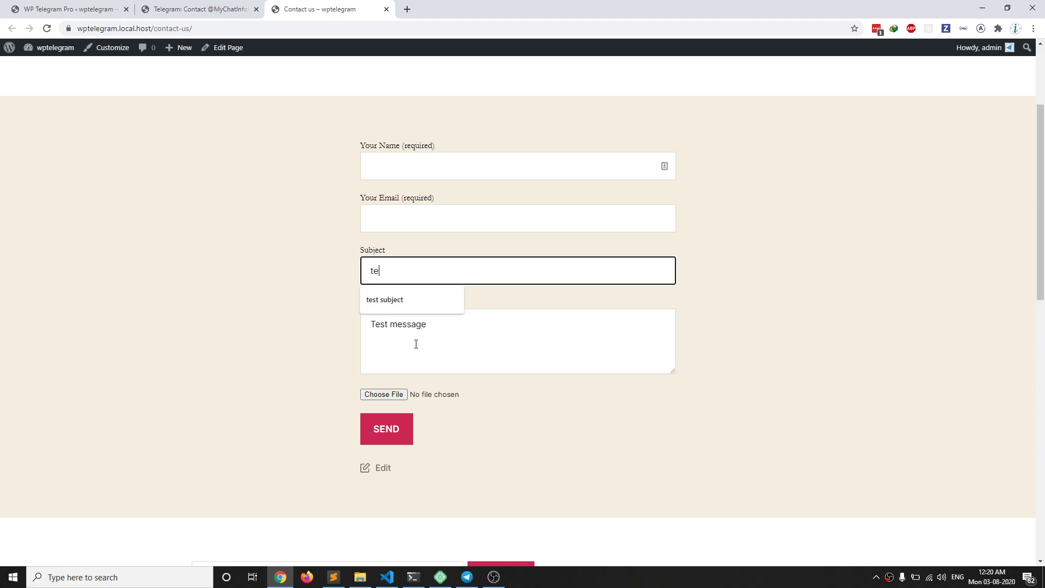
{"action": "type", "text": "st"}
{"action": "key", "text": "Down"}
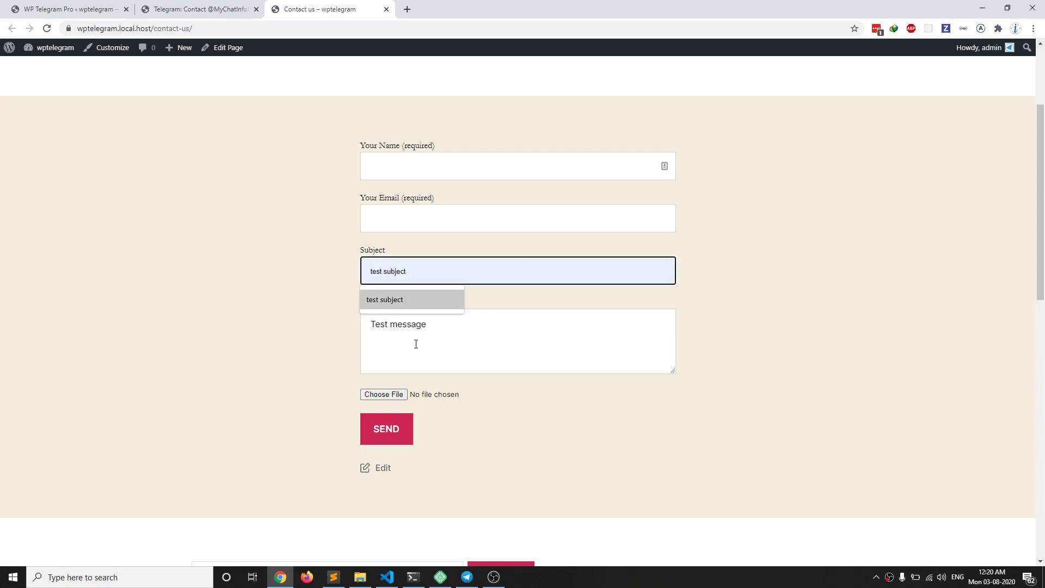
{"action": "key", "text": "Tab"}
- Fill the email from autofill suggestions and enter the name 'xyz'
{"action": "key", "text": "shift+Tab"}
{"action": "key", "text": "shift+Tab"}
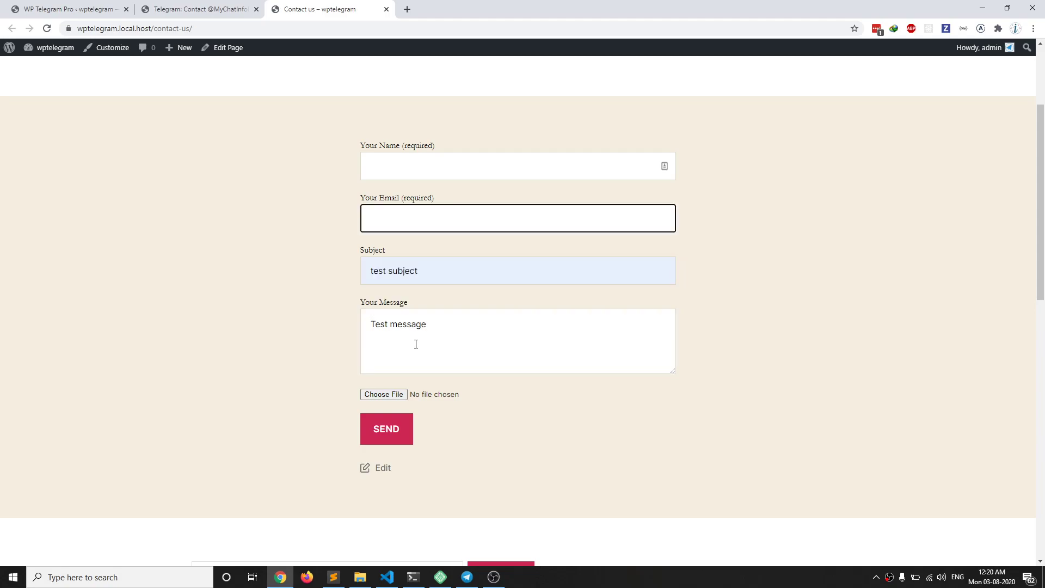
{"action": "type", "text": "some"}
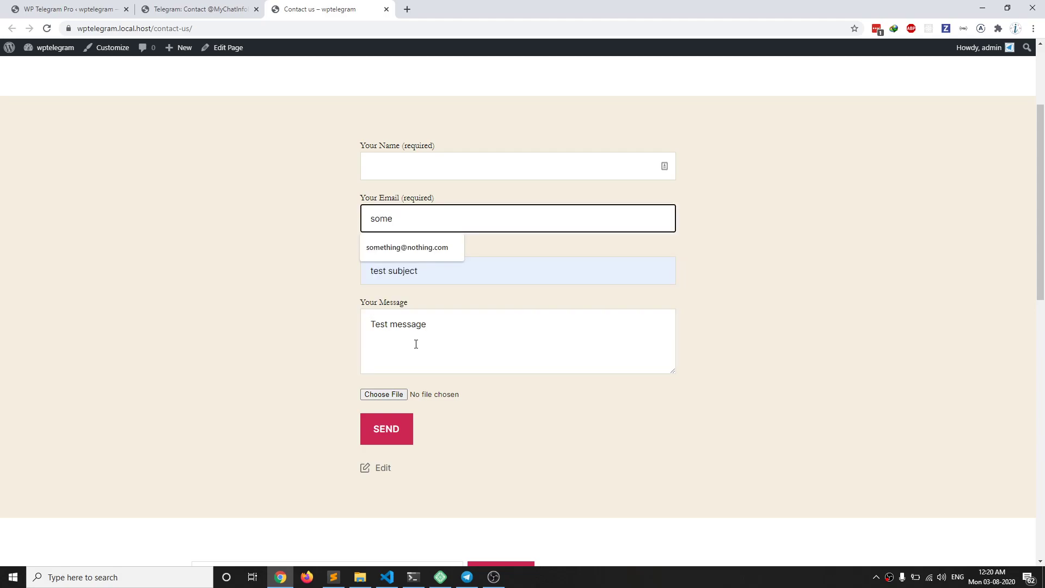
{"action": "key", "text": "Down"}
{"action": "key", "text": "Tab"}
{"action": "key", "text": "shift+Tab"}
{"action": "key", "text": "shift+Tab"}
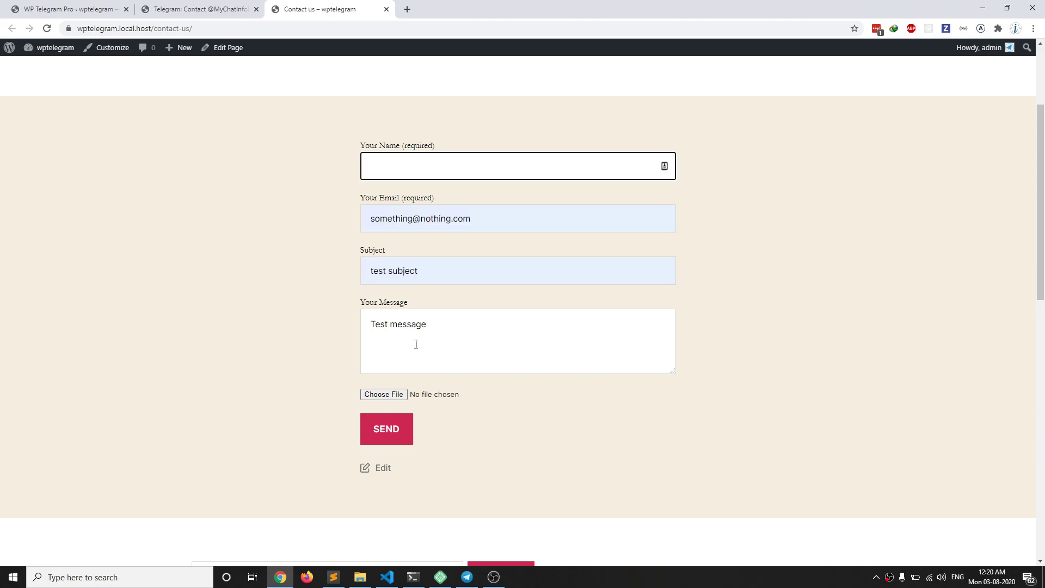
{"action": "type", "text": "xy"}
{"action": "type", "text": "z"}
- Attach the image file 02515_HD.jpg to the contact form
{"action": "left_click", "coordinate": [402, 399]}
{"action": "left_click", "coordinate": [382, 224]}
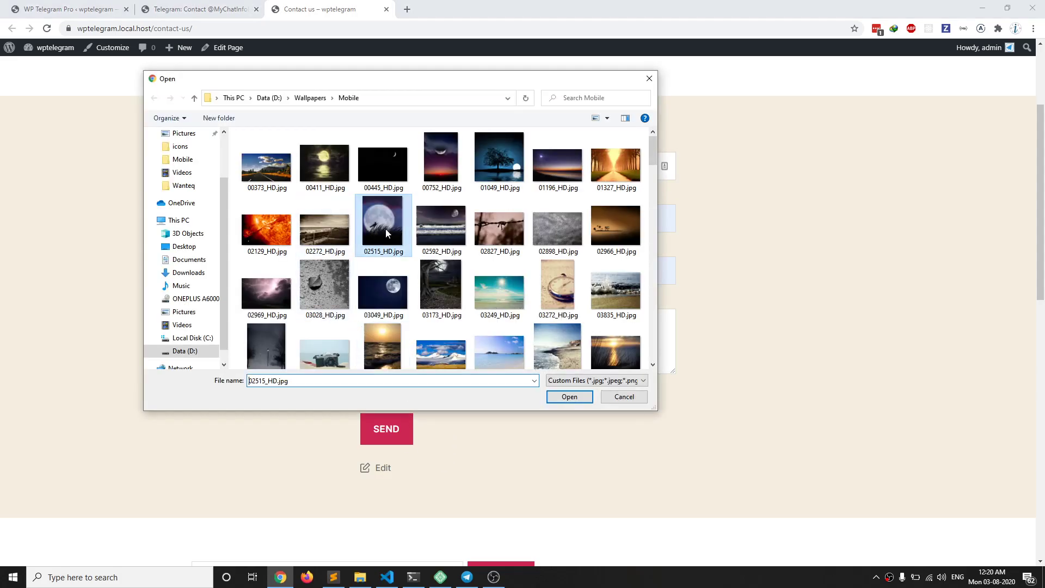
{"action": "left_click", "coordinate": [562, 398]}
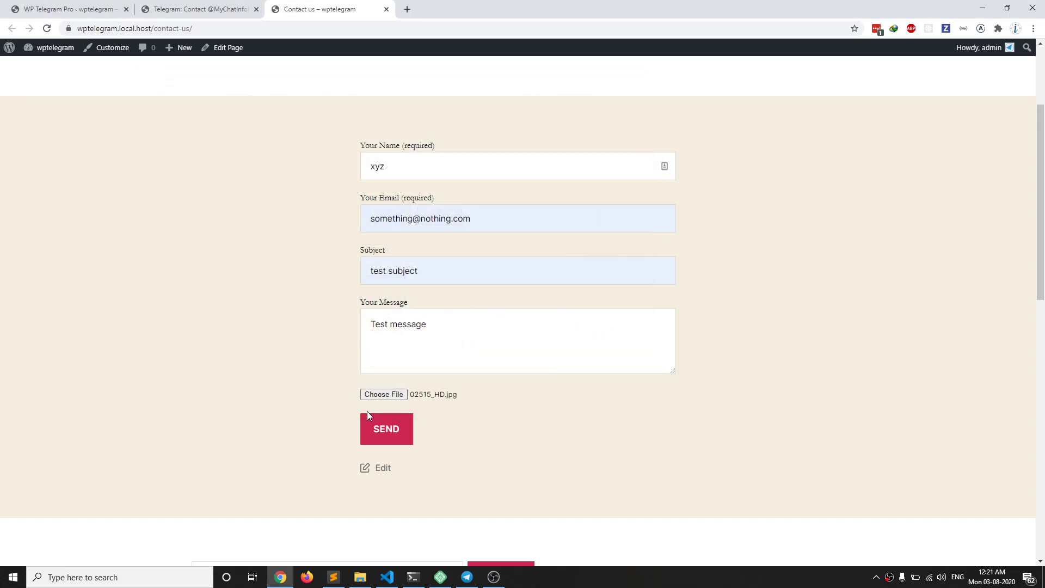
{"action": "left_click", "coordinate": [94, 4]}
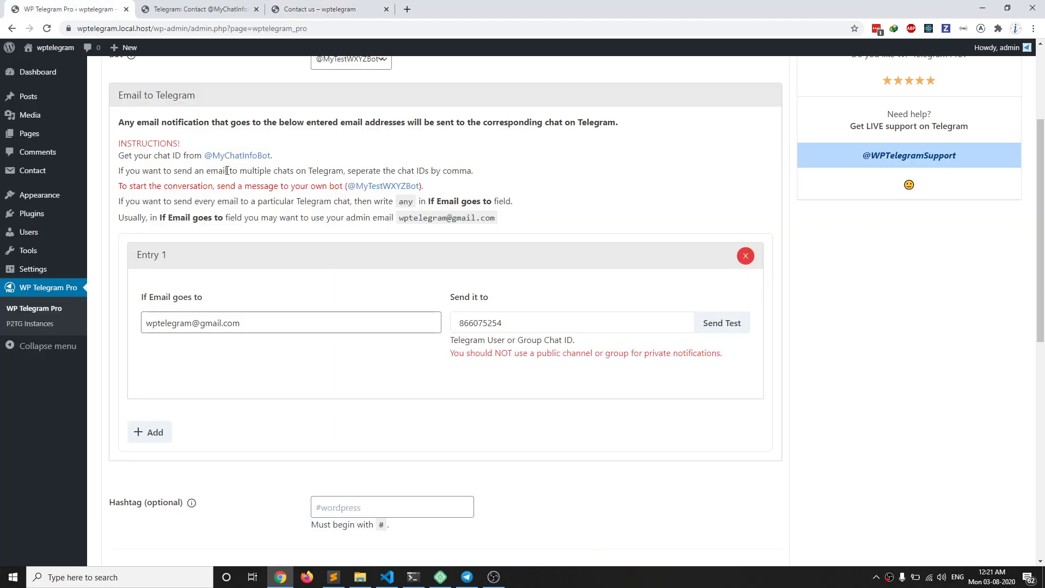
{"action": "left_click_drag", "start_coordinate": [118, 186], "coordinate": [302, 201]}
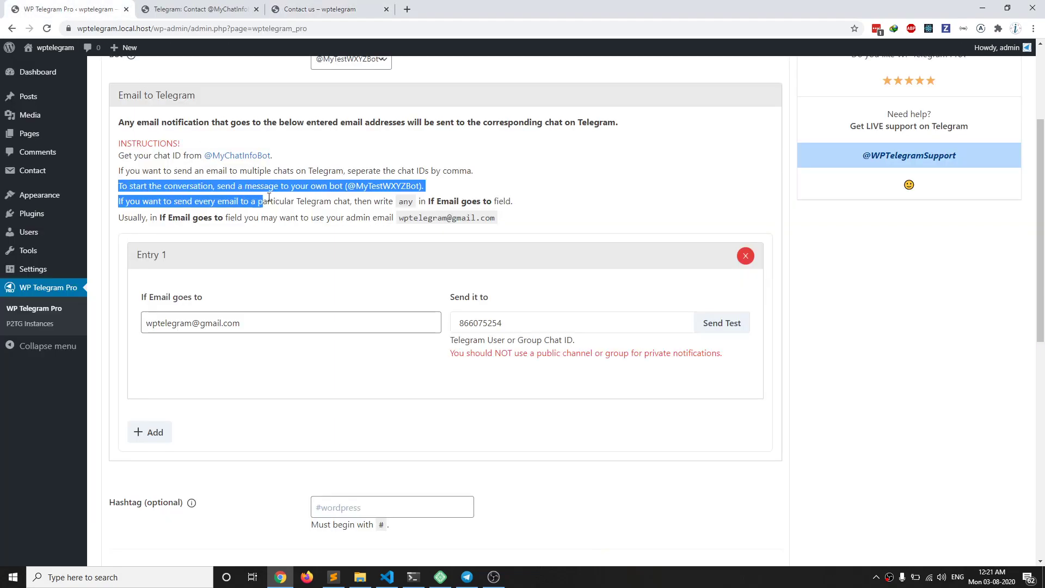
{"action": "left_click", "coordinate": [302, 201]}
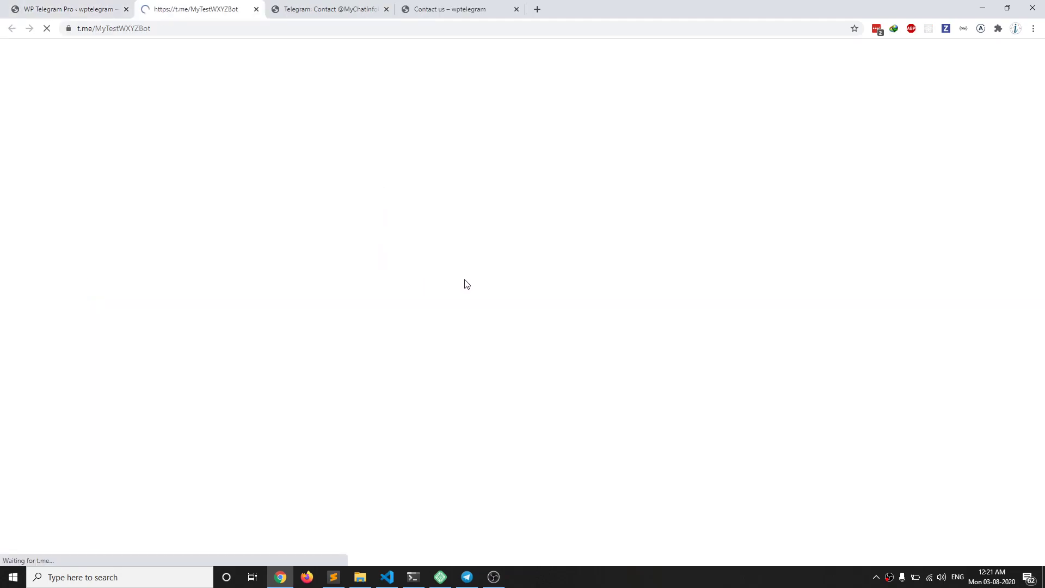
{"action": "left_click", "coordinate": [557, 118]}
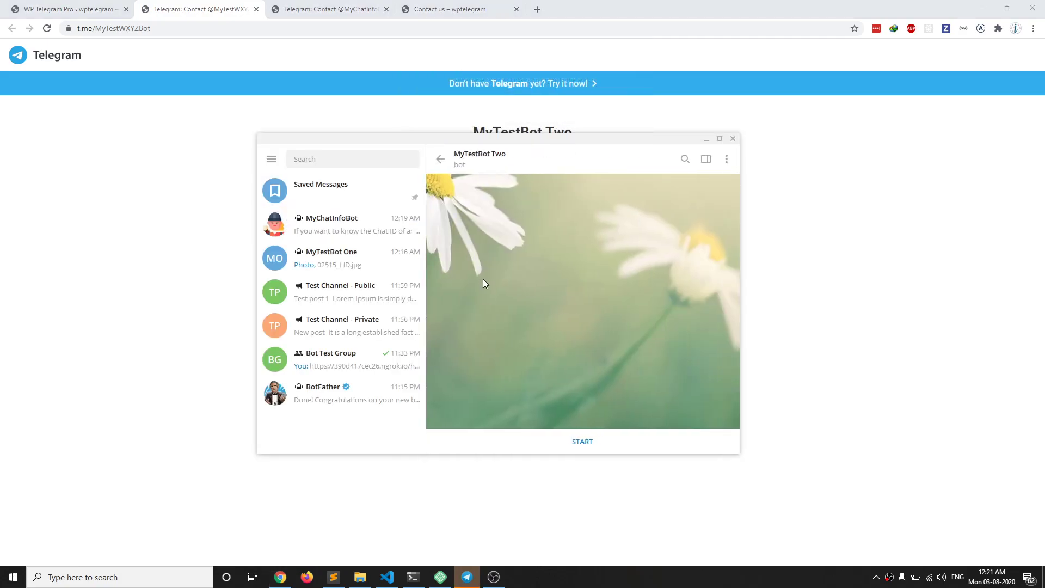
{"action": "left_click", "coordinate": [583, 439]}
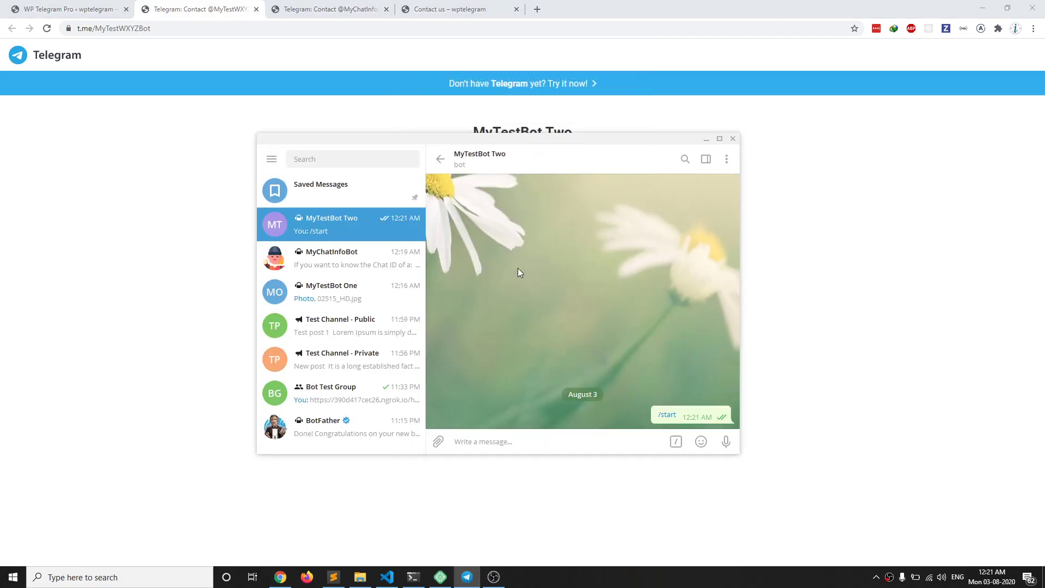
{"action": "left_click", "coordinate": [256, 10]}
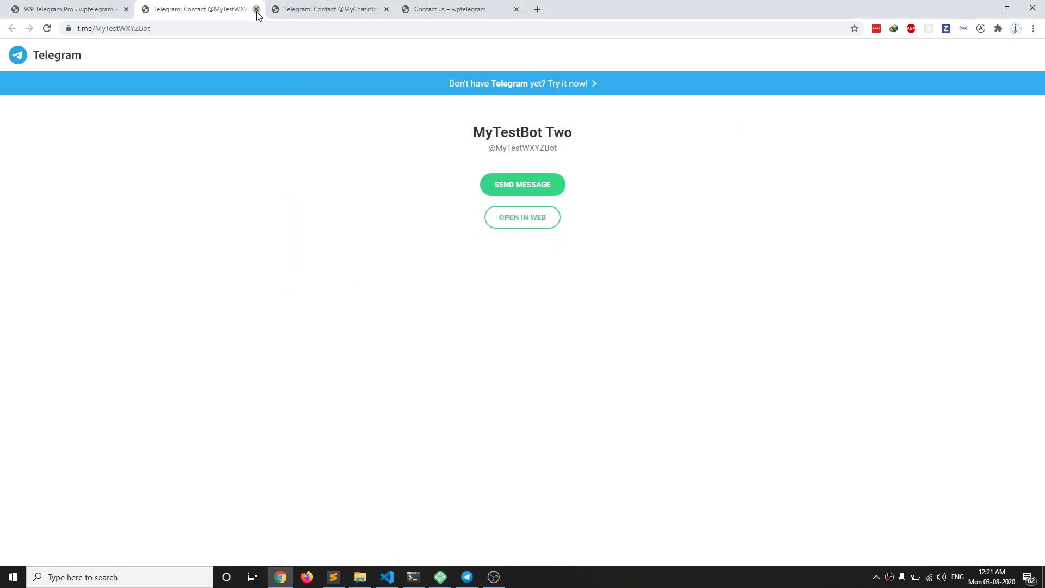
- Submit the contact form and read MyTestBot Two's message with subject, sender xyz and Test message
{"action": "left_click", "coordinate": [318, 9]}
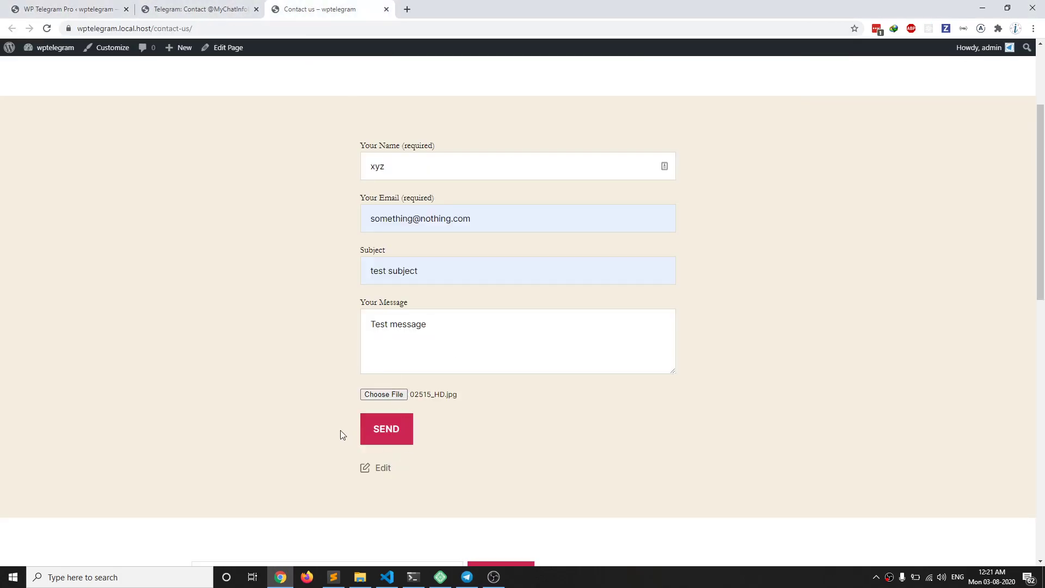
{"action": "left_click", "coordinate": [381, 435]}
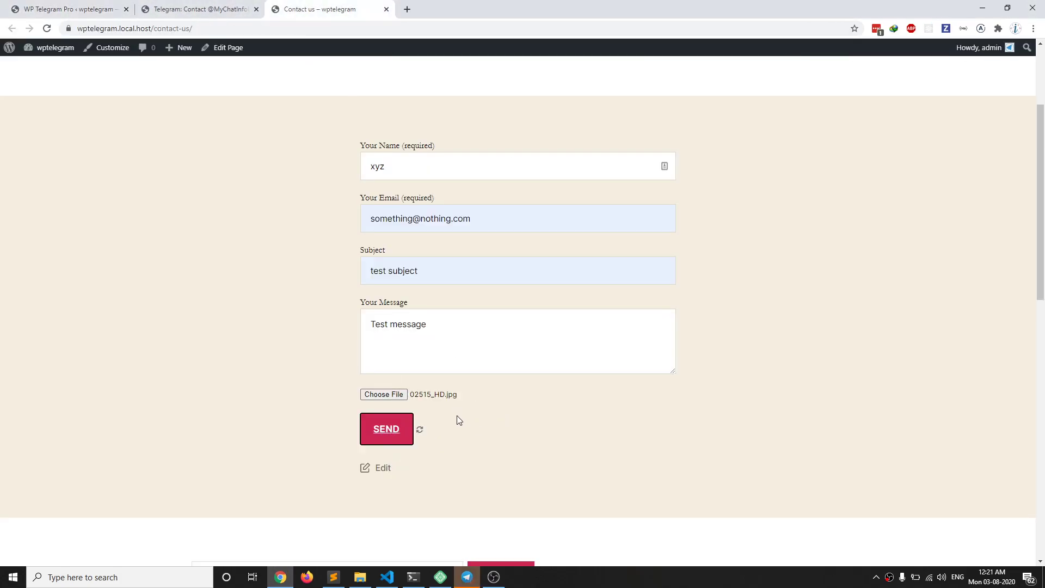
{"action": "left_click", "coordinate": [467, 576]}
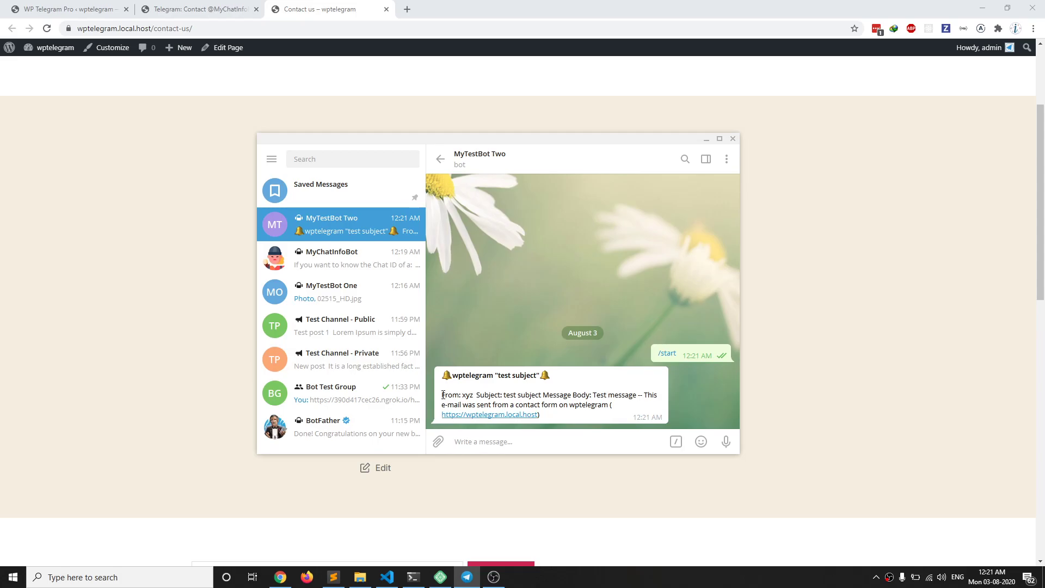
{"action": "triple_click", "coordinate": [549, 412]}
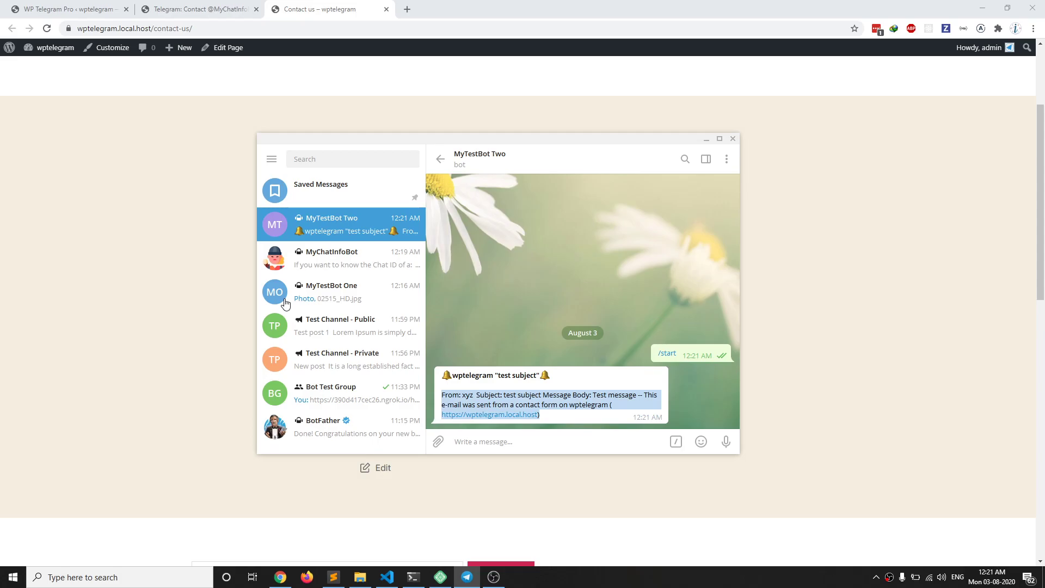
{"action": "key", "text": "alt+Tab"}
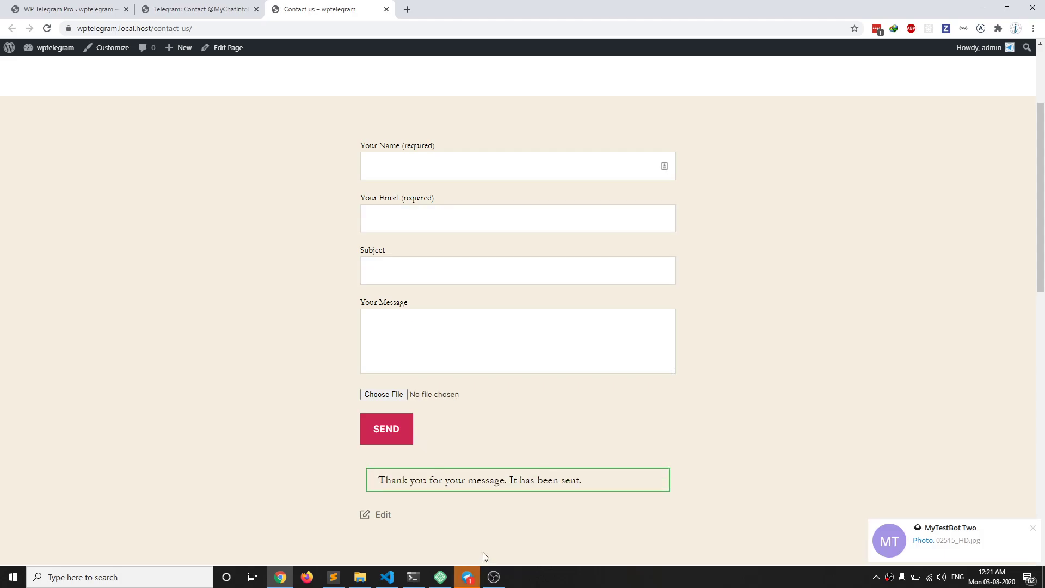
- View the delivered 02515_HD.jpg moon photo in Telegram, then return to WP Telegram Pro
{"action": "left_click", "coordinate": [466, 575]}
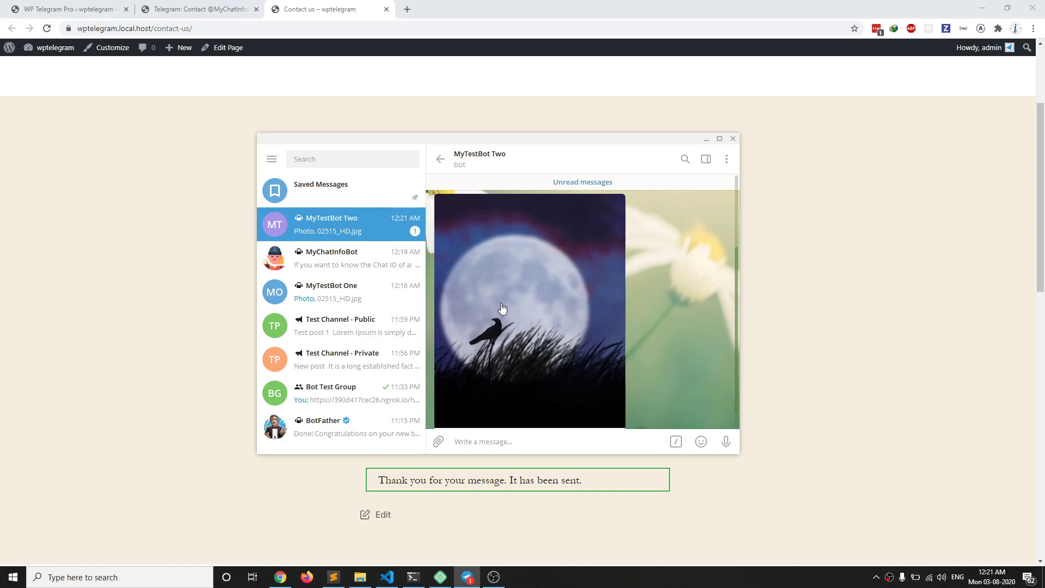
{"action": "scroll", "coordinate": [502, 309], "scroll_direction": "down", "scroll_amount": 1}
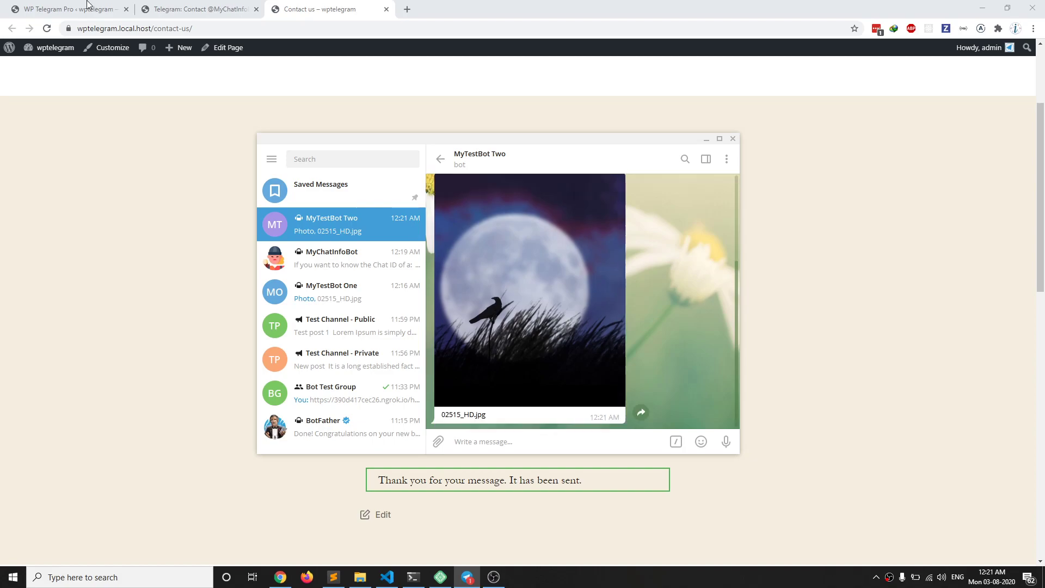
{"action": "left_click", "coordinate": [87, 3]}
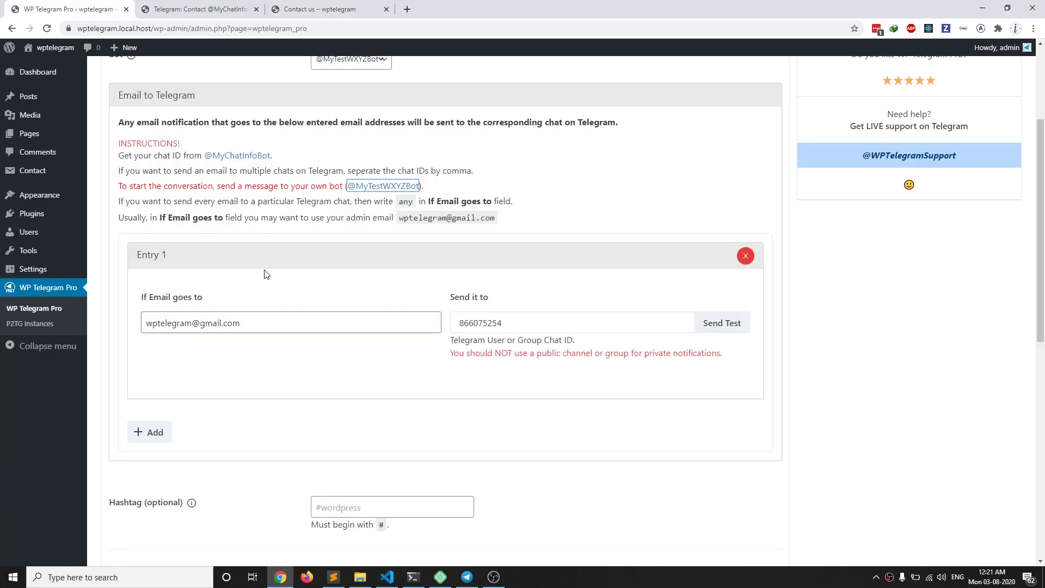
{"action": "scroll", "coordinate": [266, 274], "scroll_direction": "down", "scroll_amount": 10}
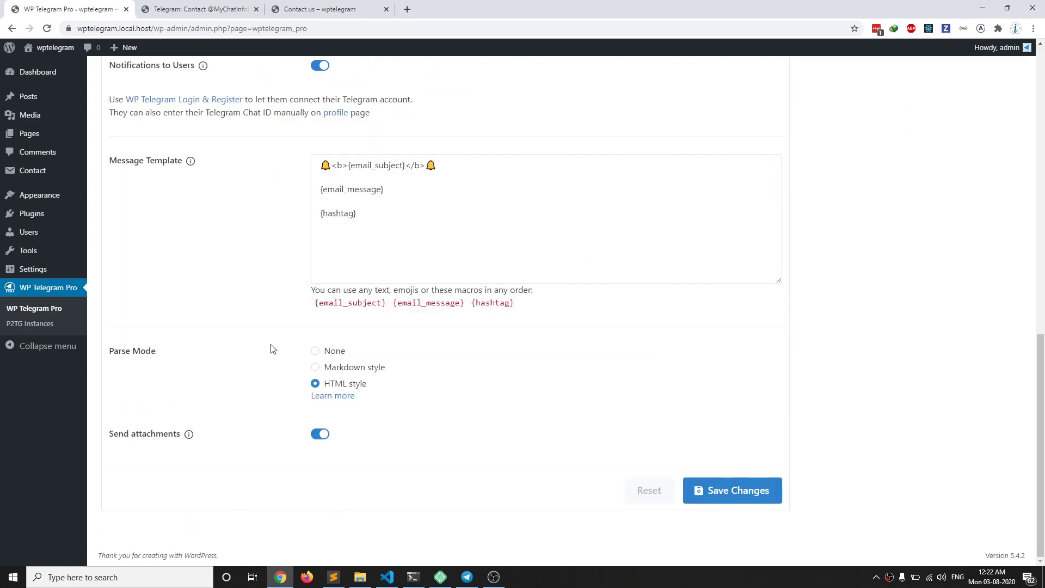
{"action": "scroll", "coordinate": [271, 342], "scroll_direction": "up", "scroll_amount": 1}
{"action": "scroll", "coordinate": [271, 334], "scroll_direction": "up", "scroll_amount": 4}
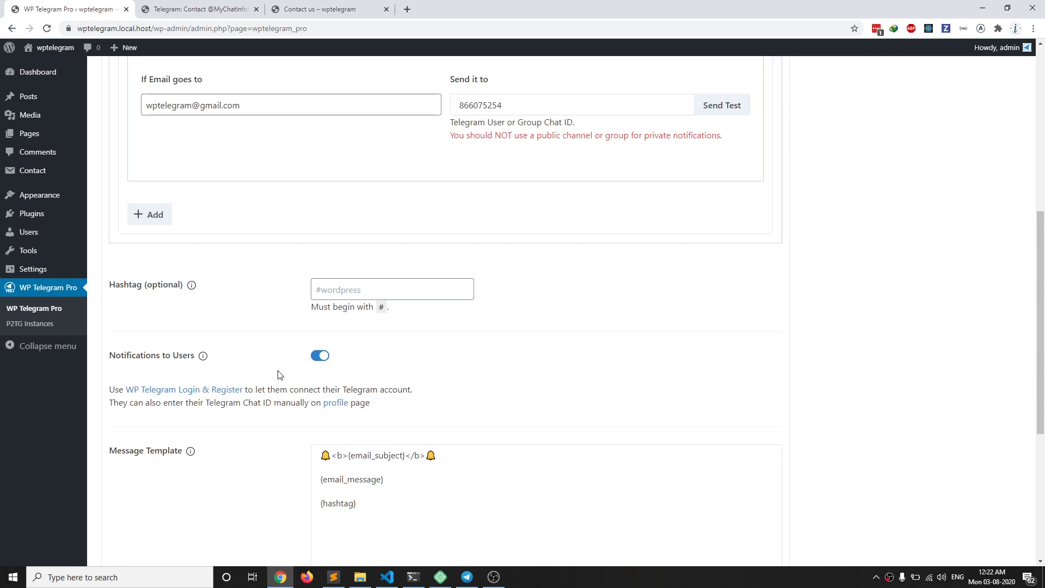
{"action": "scroll", "coordinate": [278, 373], "scroll_direction": "down", "scroll_amount": 5}
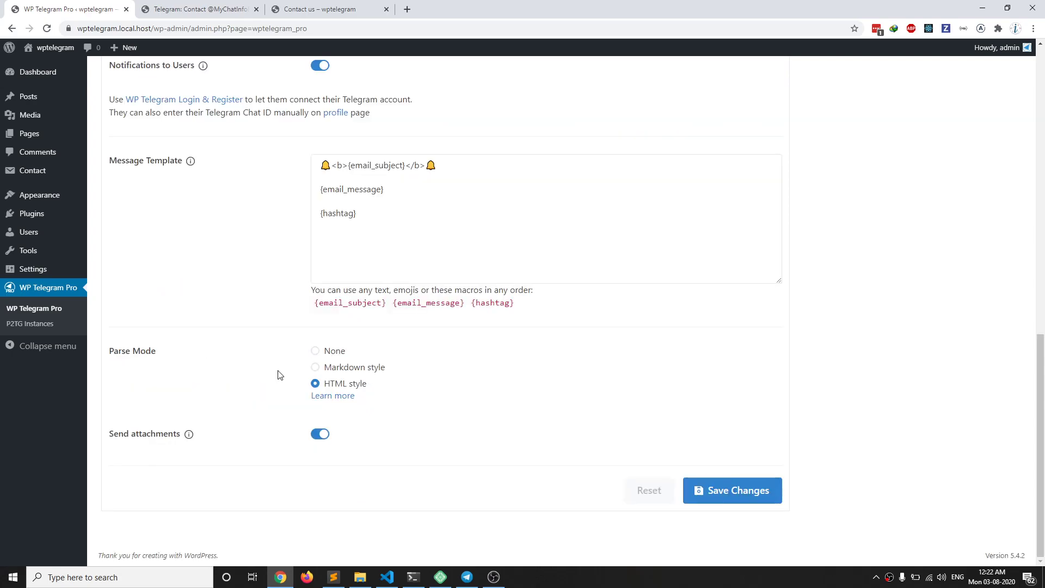